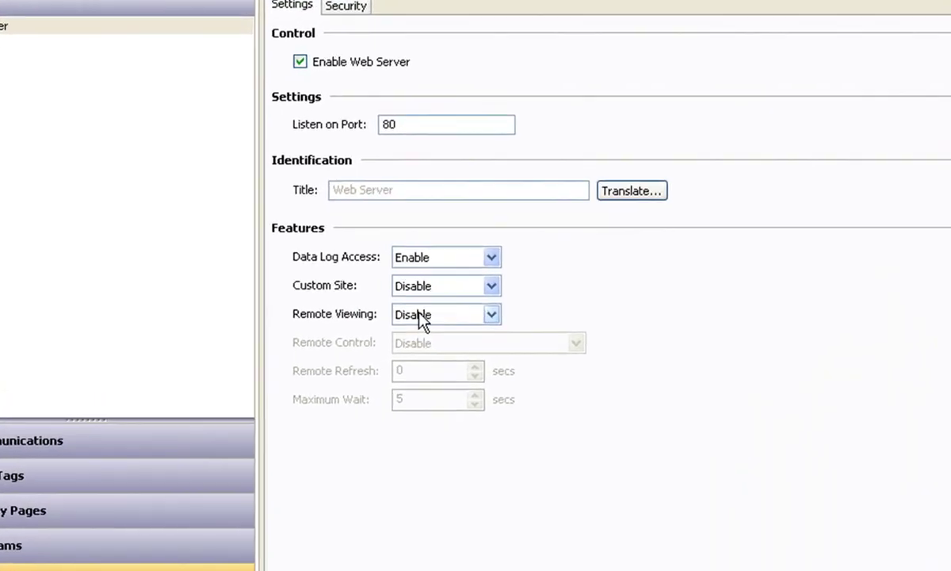
Step: Set Remote Viewing to Enable and Remote Control to Enable All Control
left_click(497, 314)
left_click(483, 351)
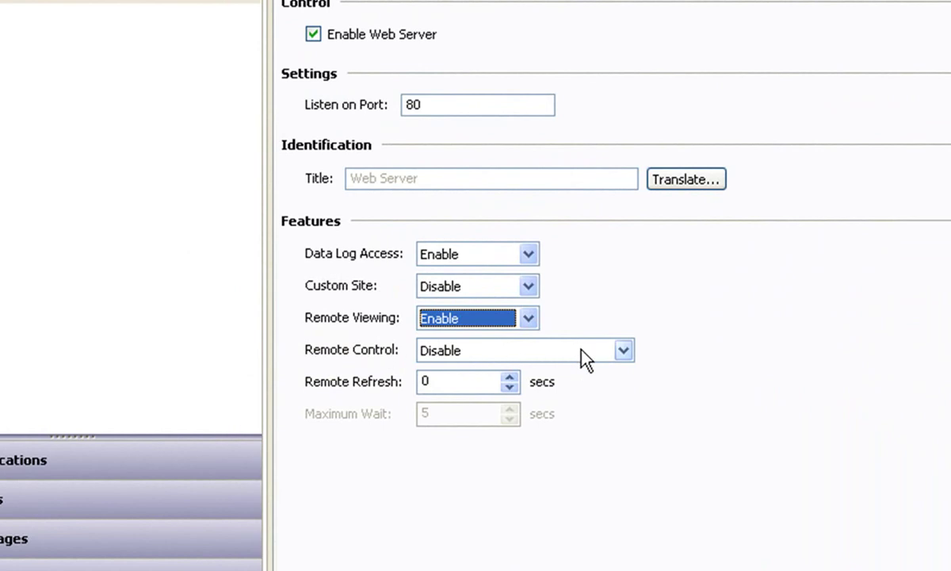
left_click(623, 351)
left_click(595, 387)
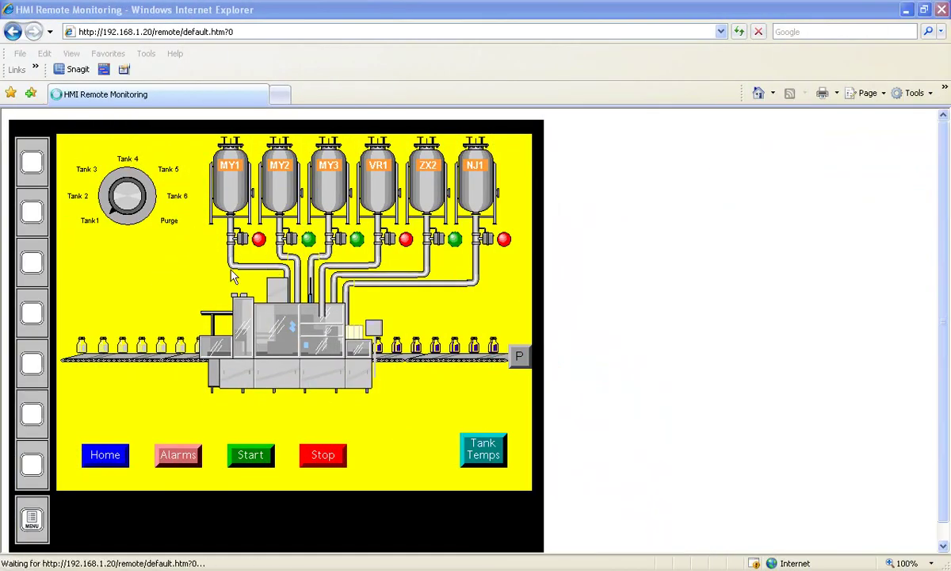
Step: Go back to the Web Server page and open the MY1 link under View Data
left_click(14, 32)
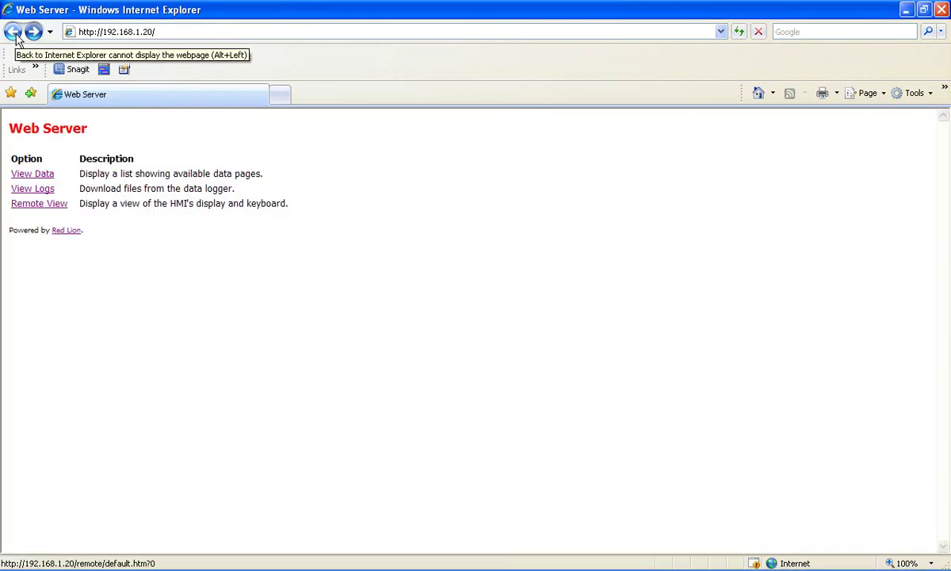
left_click(49, 198)
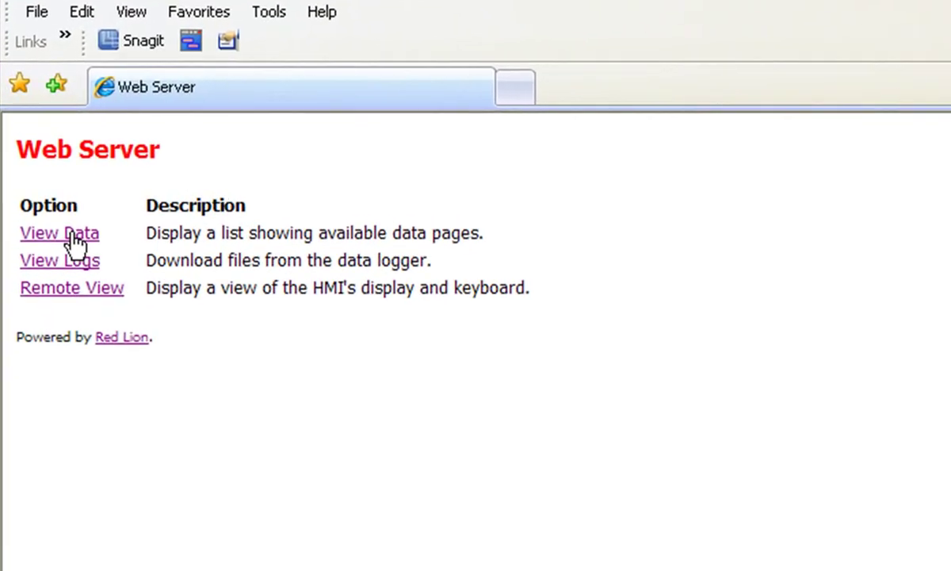
left_click(36, 237)
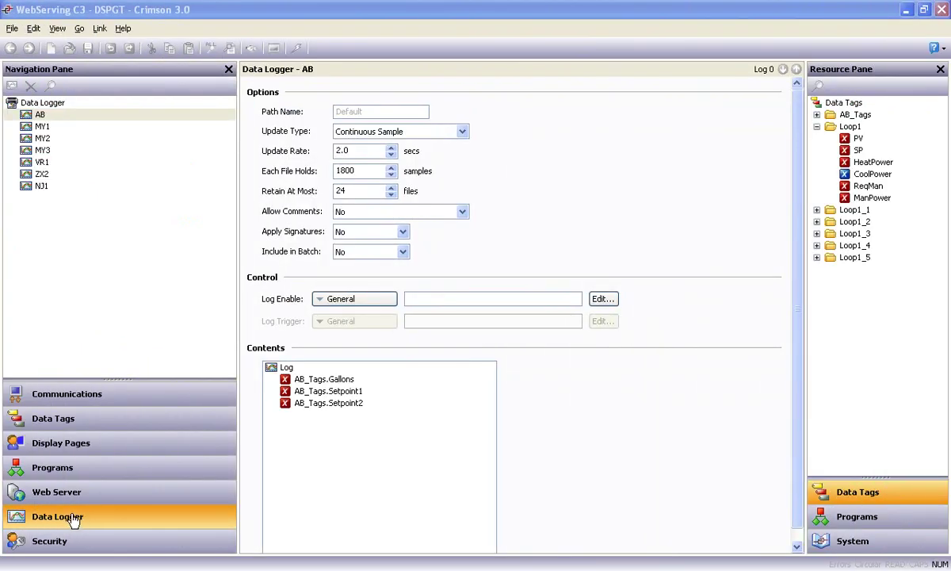
Step: Set Data Log Access to Enable in the Web Server settings
left_click(64, 495)
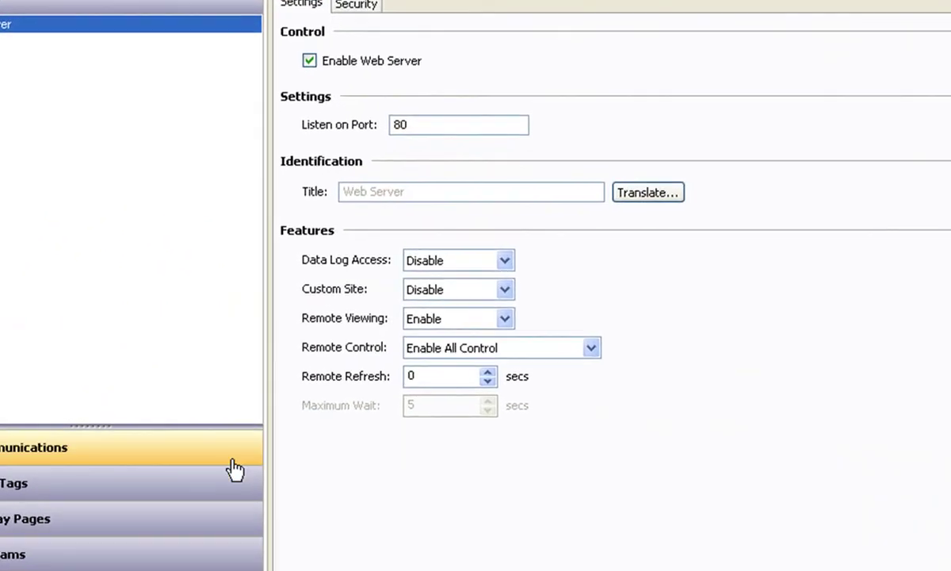
left_click(536, 258)
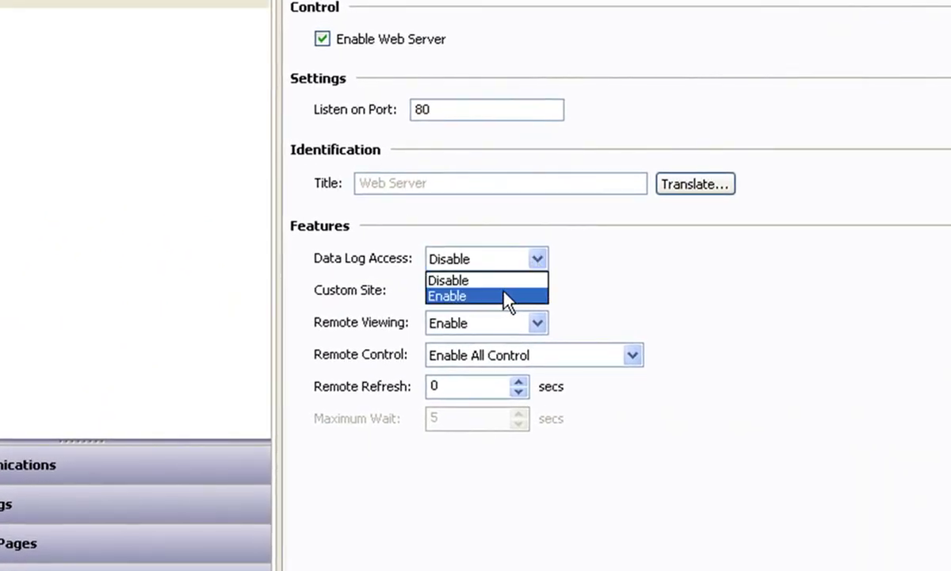
left_click(503, 294)
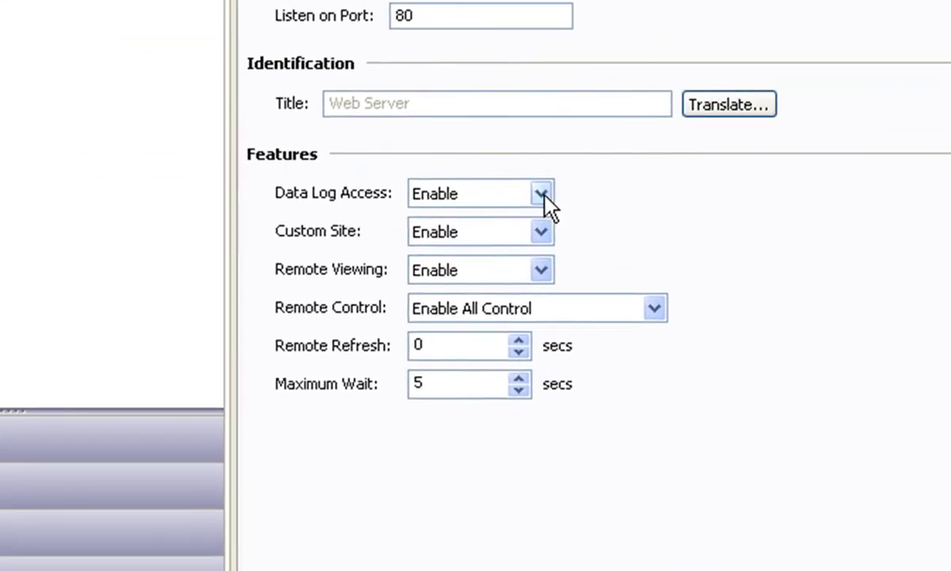
Step: Review the Data Log Access, Custom Site, Remote Viewing and Remote Control options
left_click(542, 195)
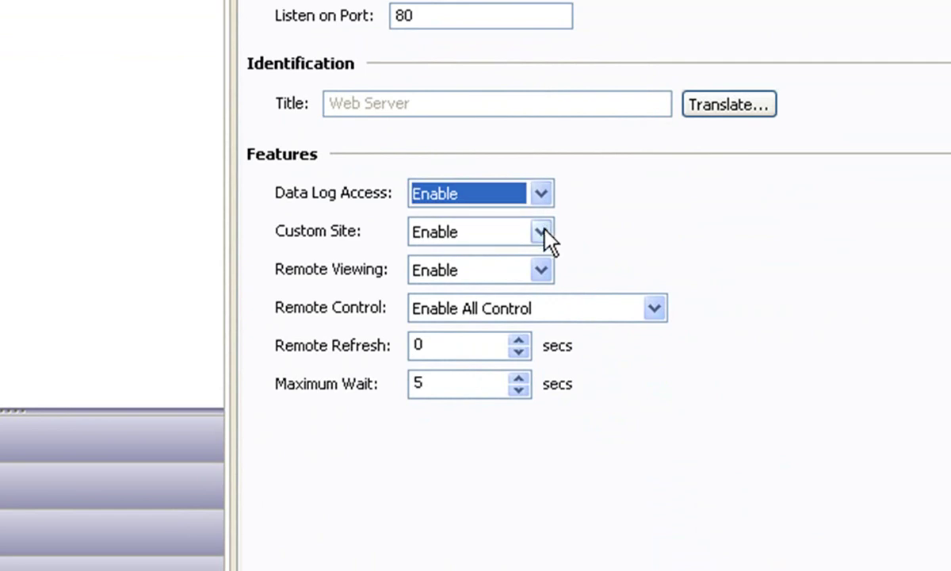
left_click(541, 231)
left_click(542, 231)
left_click(542, 271)
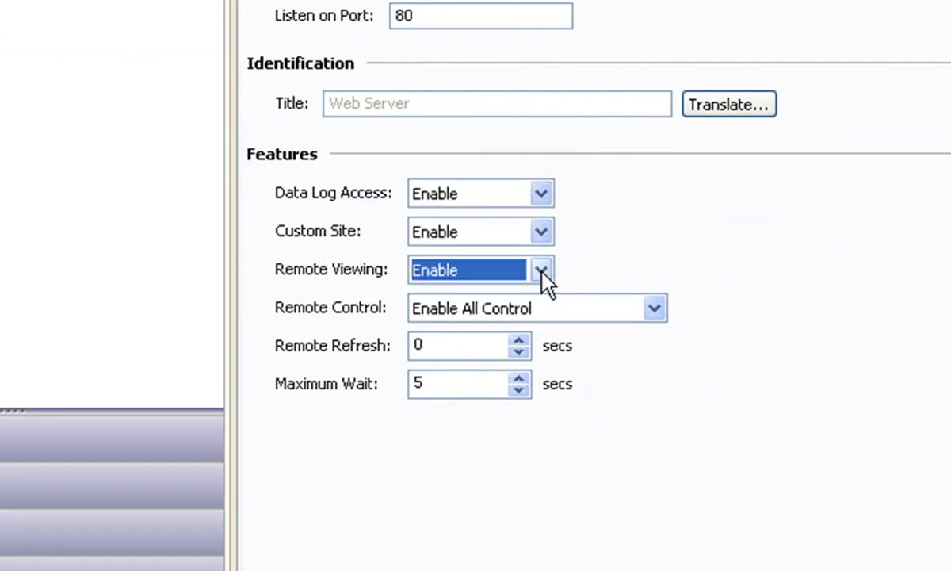
left_click(654, 309)
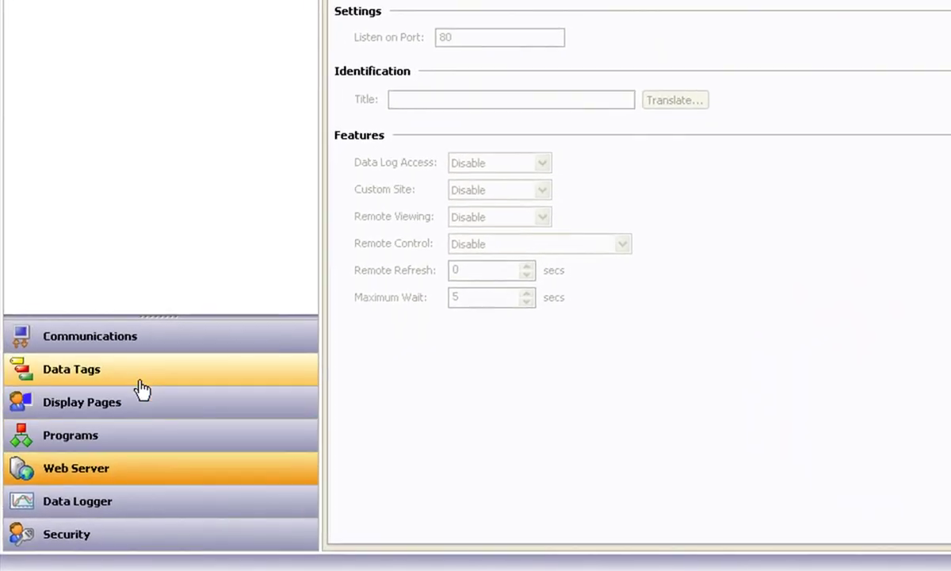
Step: Inspect the RS-232 Program Port driver choices and cancel without changes
left_click(158, 330)
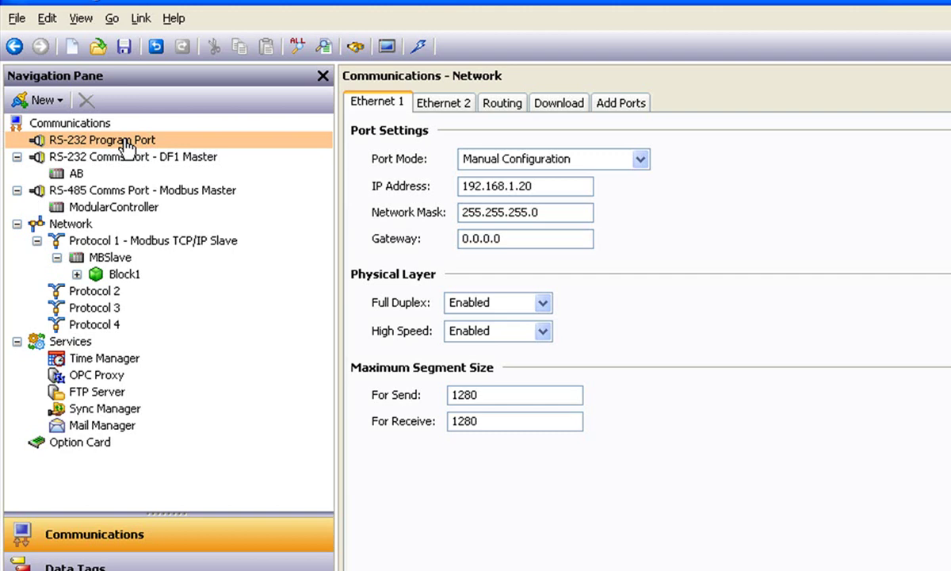
left_click(202, 161)
left_click(700, 160)
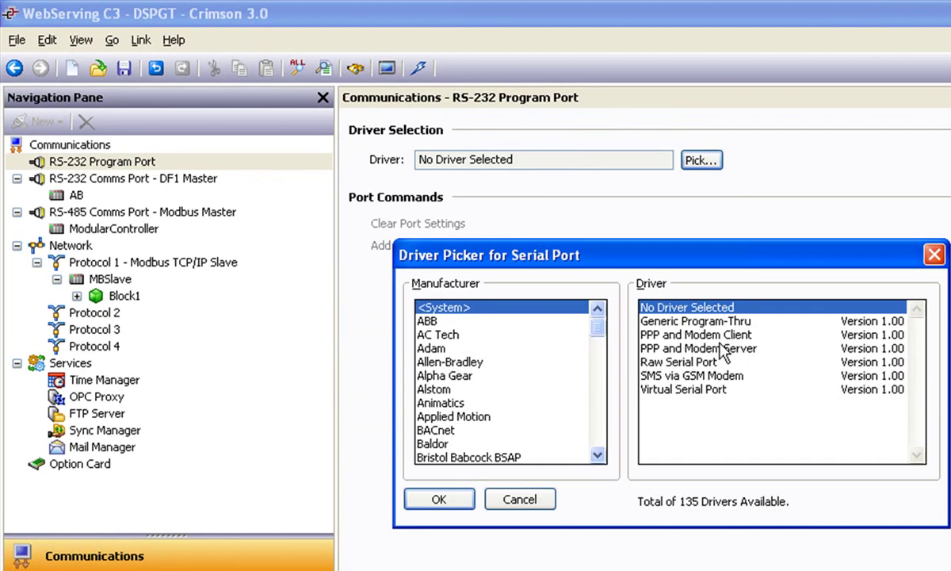
left_click(545, 501)
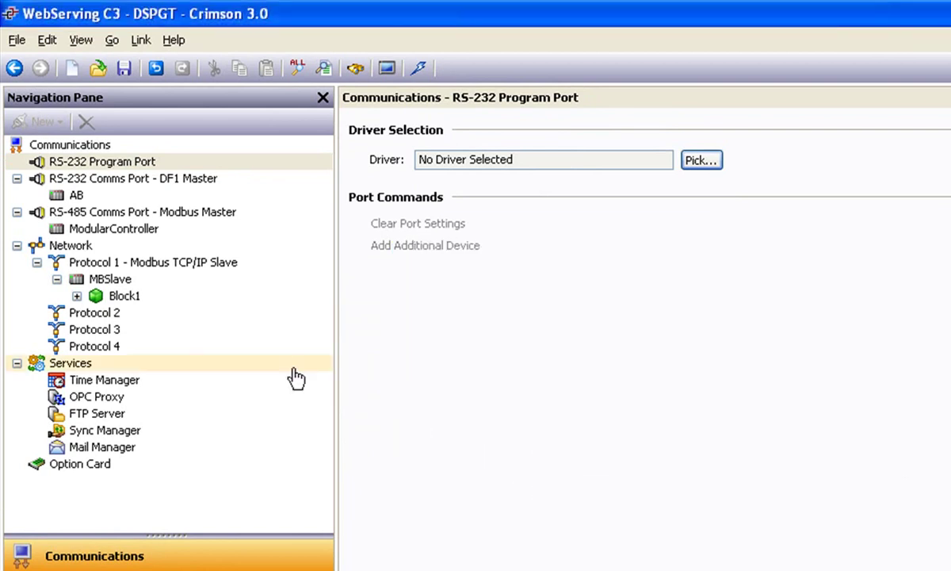
Step: Browse the option card list, including the Cell Modem card, and cancel without fitting one
left_click(106, 468)
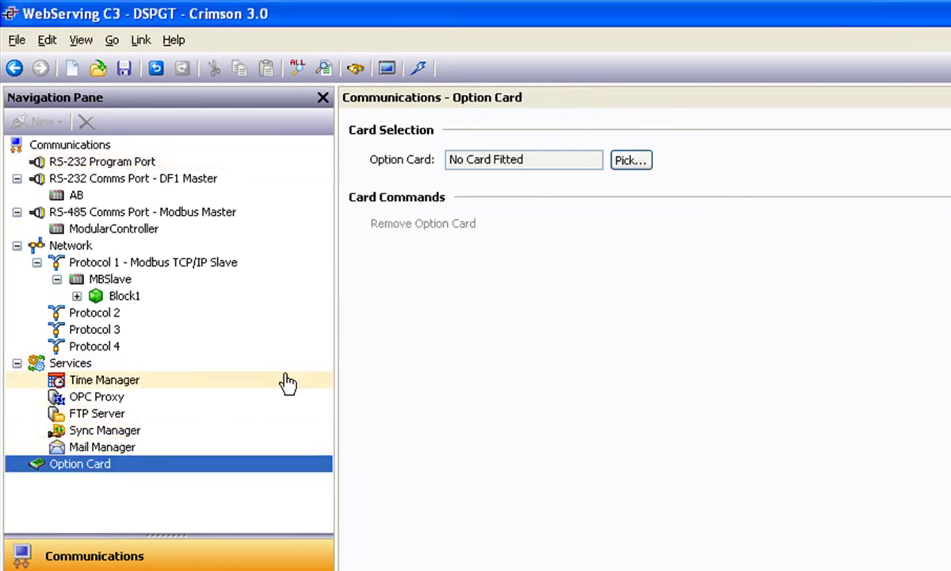
left_click(635, 166)
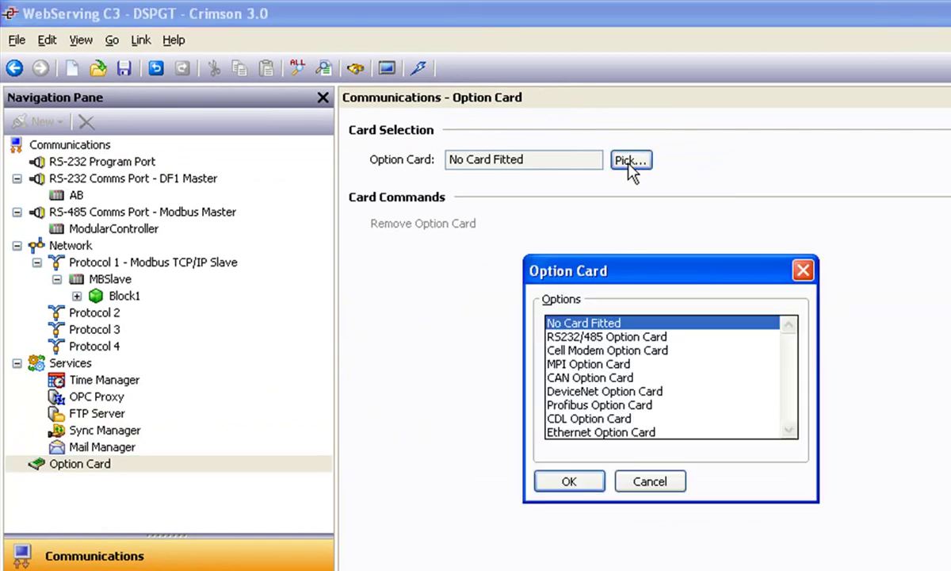
left_click(598, 351)
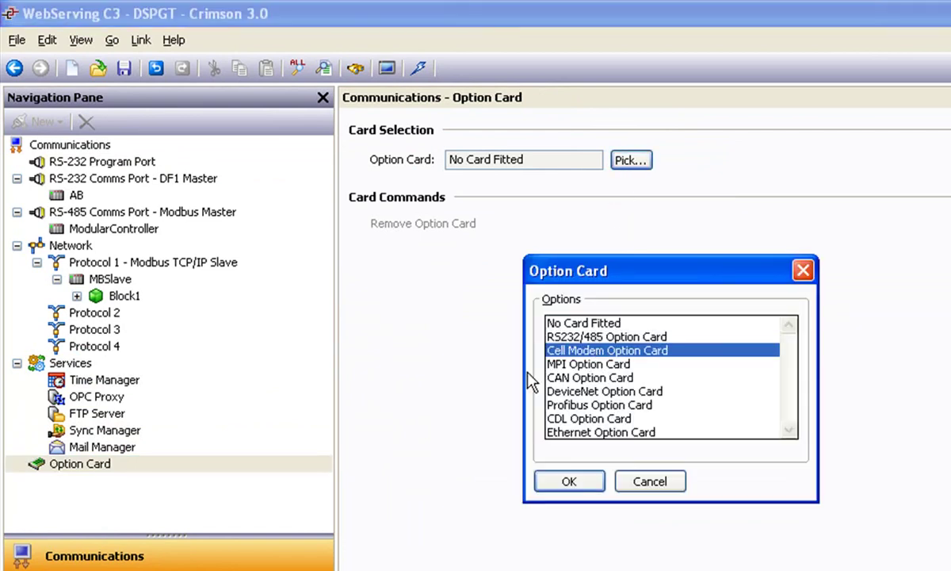
left_click(649, 482)
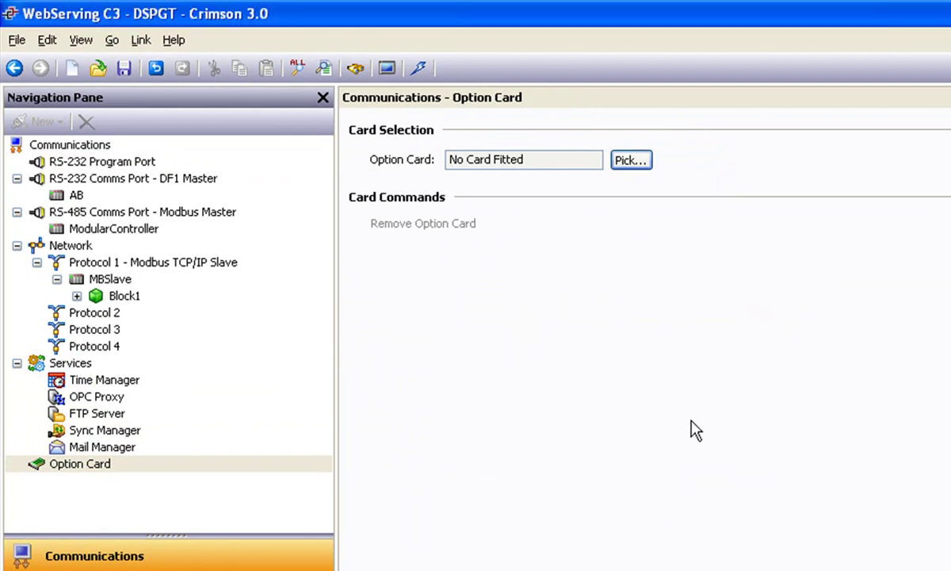
Step: View the Network port settings, then return to the Web Server category
left_click(80, 245)
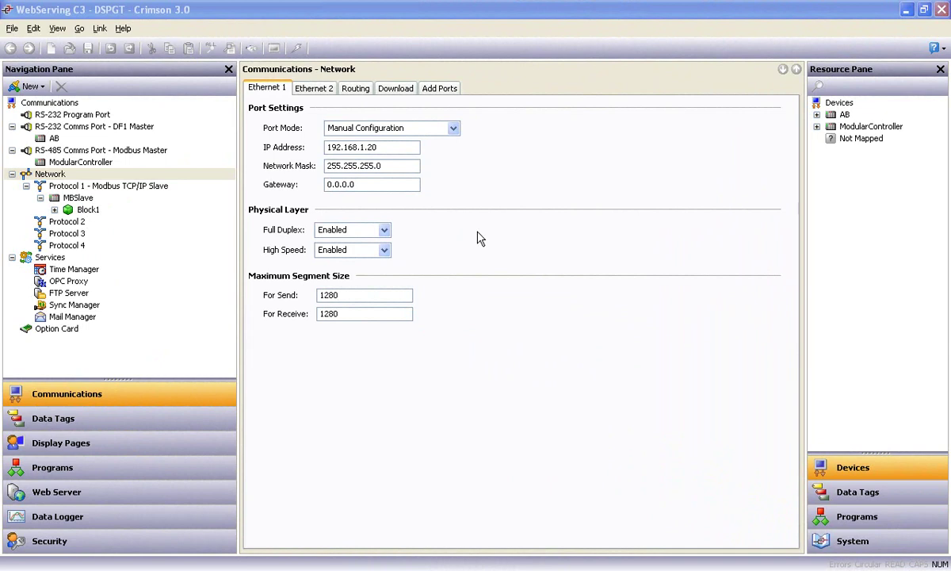
left_click(142, 497)
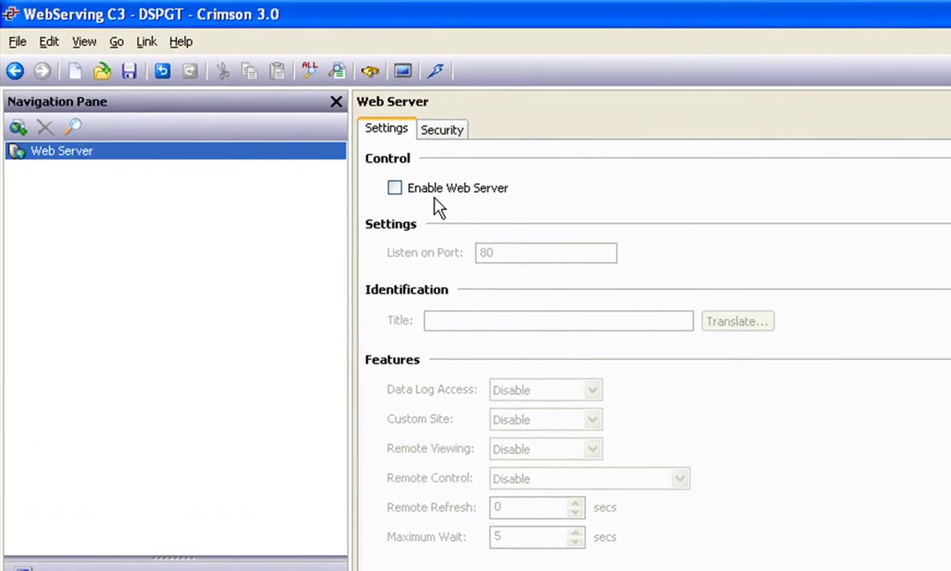
Step: Enable the web server and select its 'Bottle Filling' title text
left_click(400, 191)
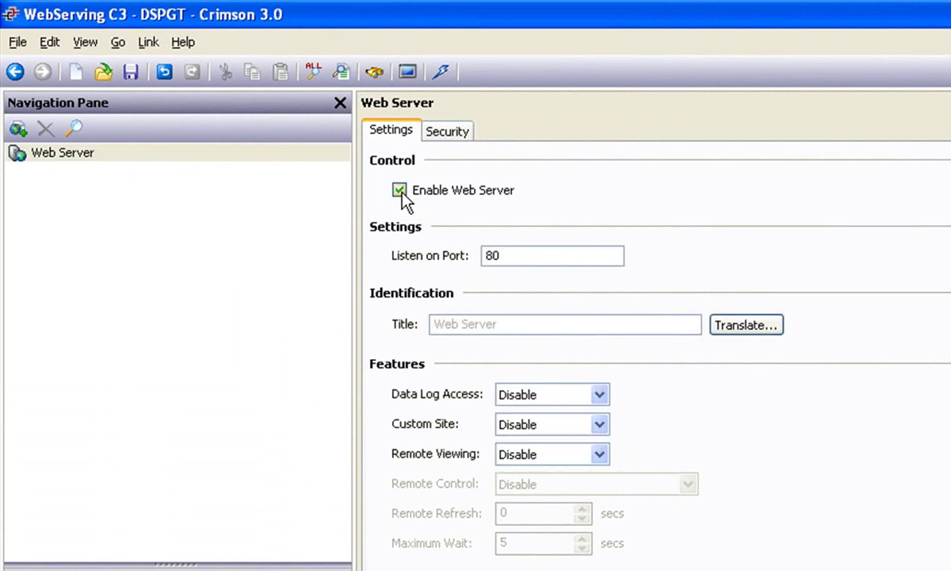
left_click(511, 324)
type("Bottle Filling")
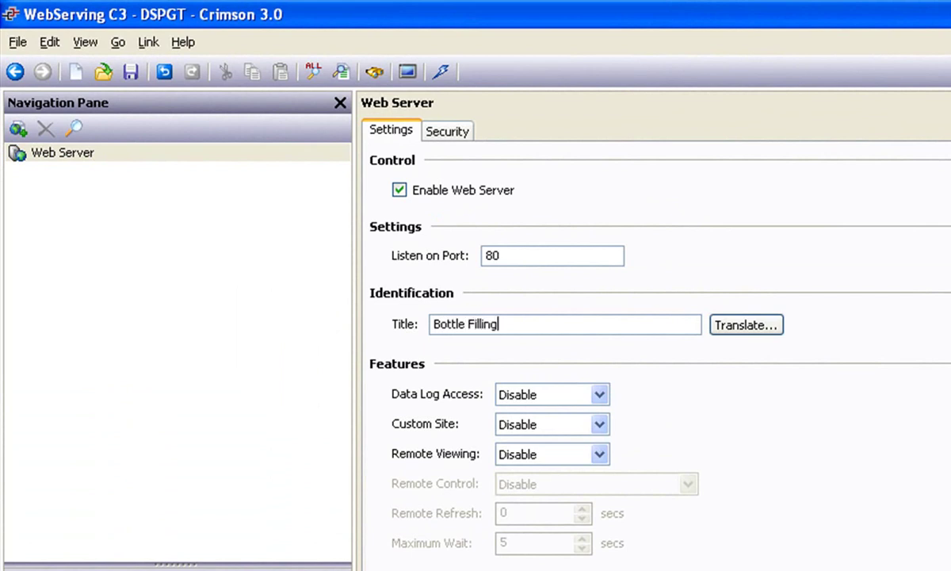
key("shift+Home")
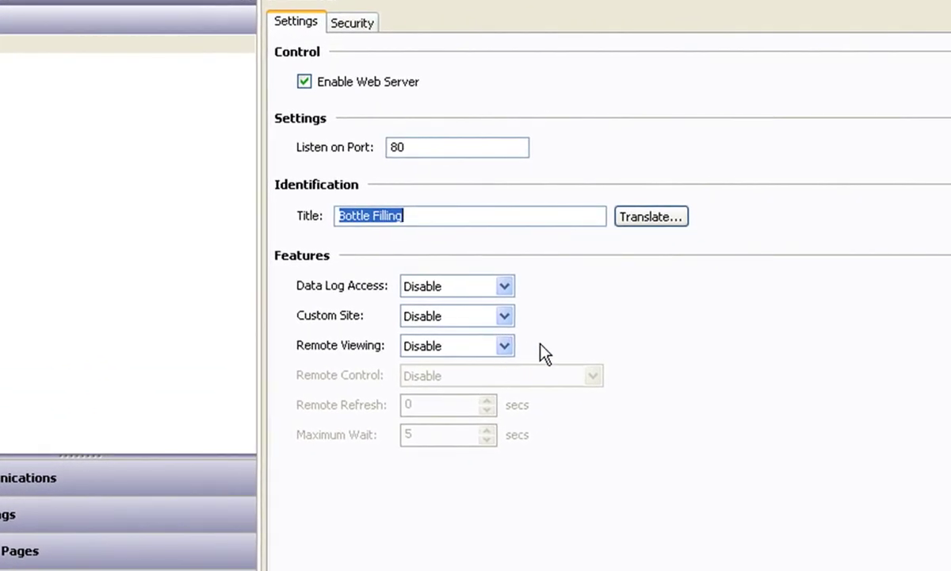
Step: Enable remote viewing, full remote control and data log access, then view Network settings
left_click(503, 346)
left_click(485, 382)
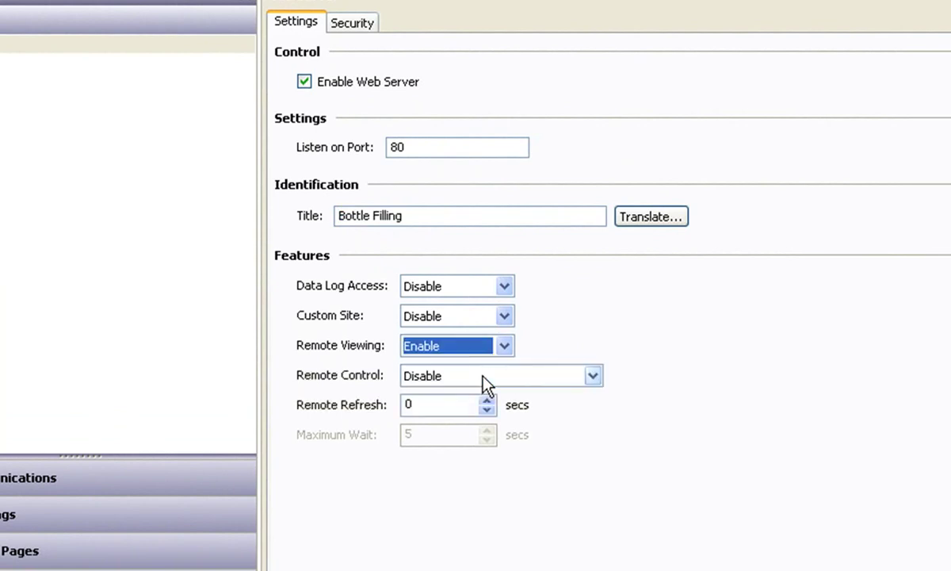
left_click(590, 376)
left_click(552, 408)
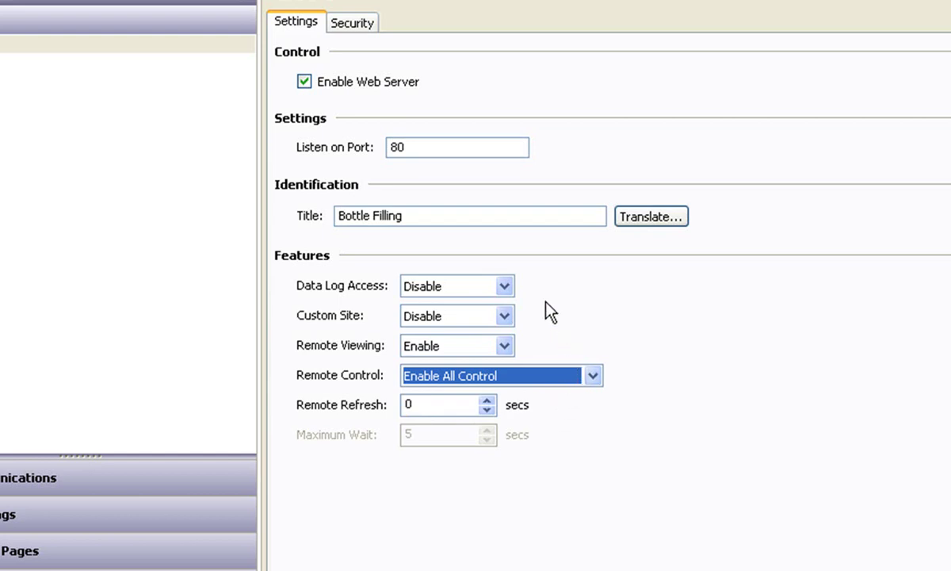
left_click(504, 287)
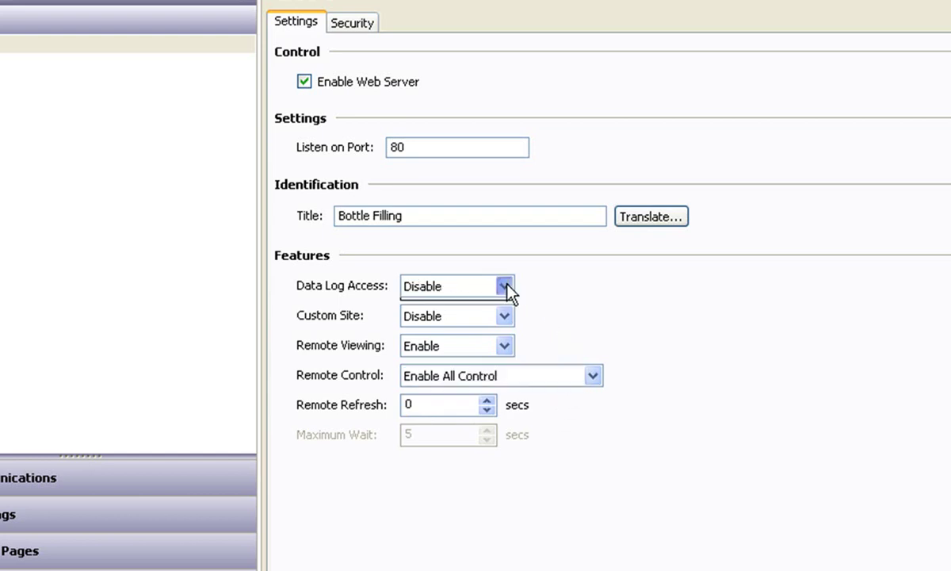
left_click(485, 321)
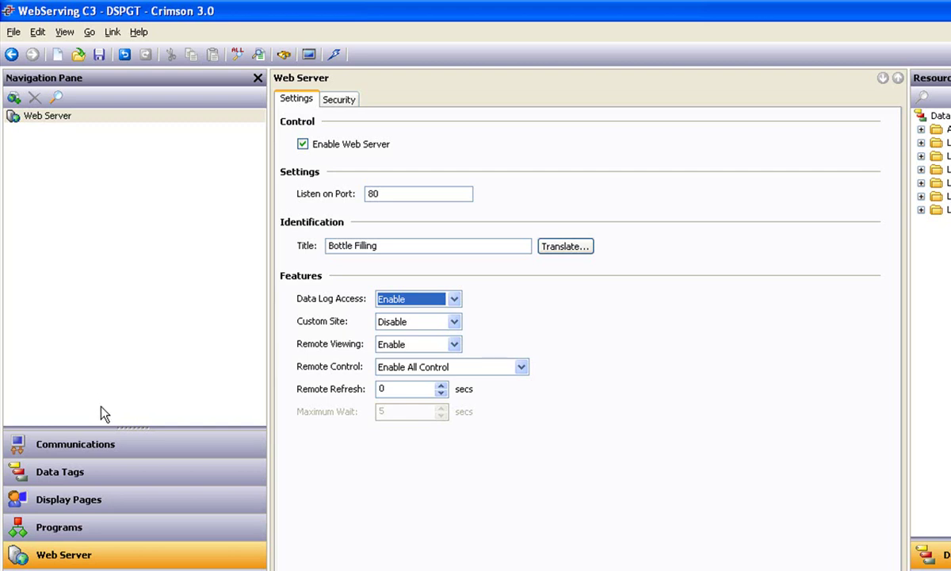
left_click(104, 444)
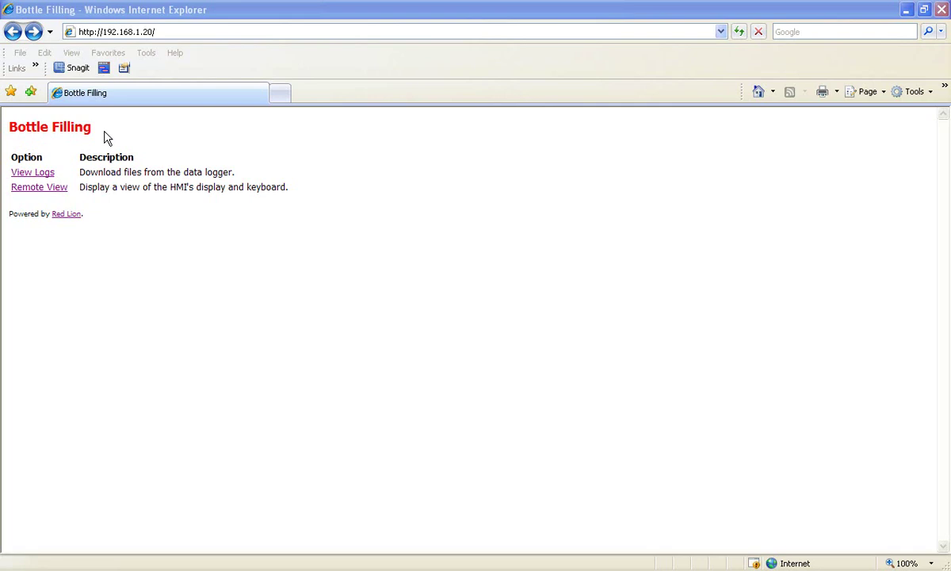
Step: Open the Remote View link on the Bottle Filling page
left_click(44, 188)
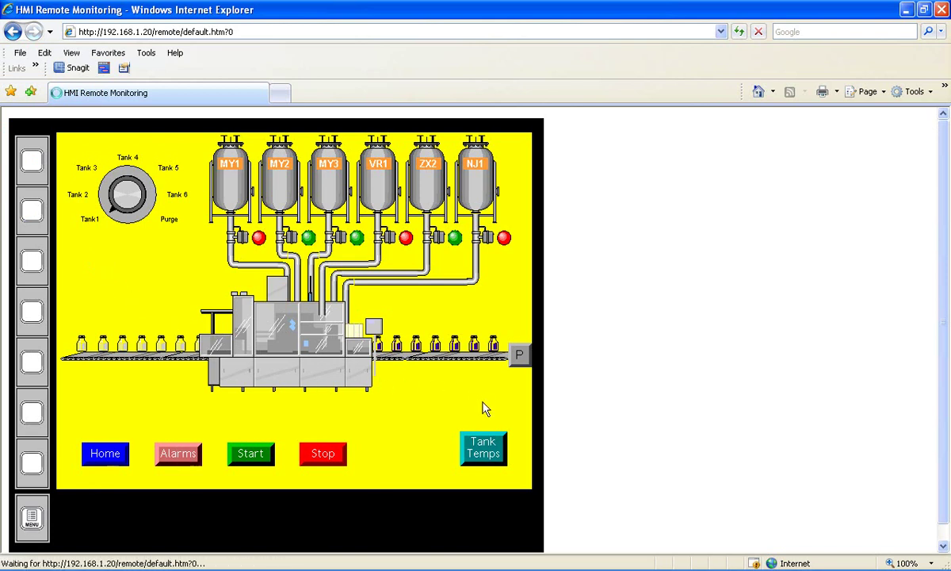
Step: On the Tank Temps screen, set MY1's setpoint to 85.0, then go back home
left_click(485, 450)
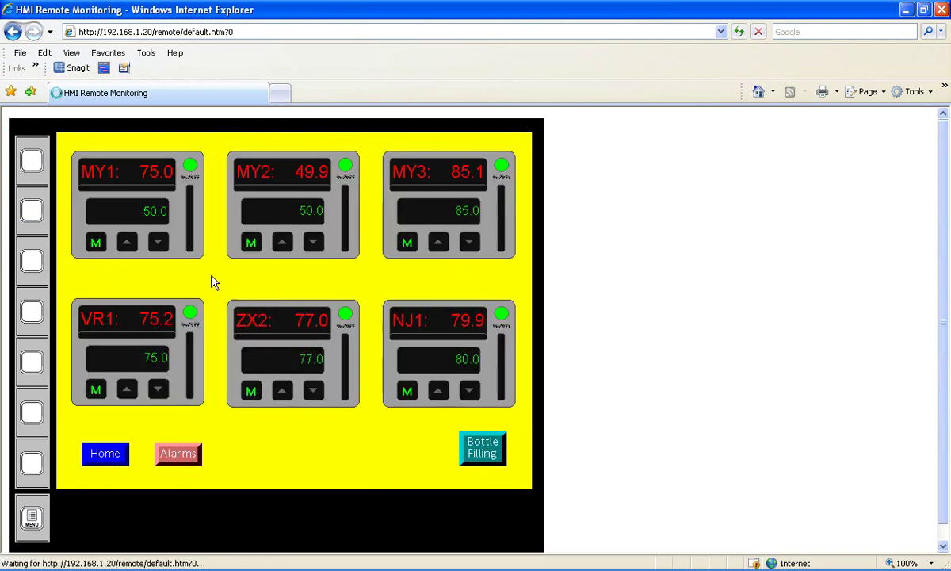
left_click(157, 210)
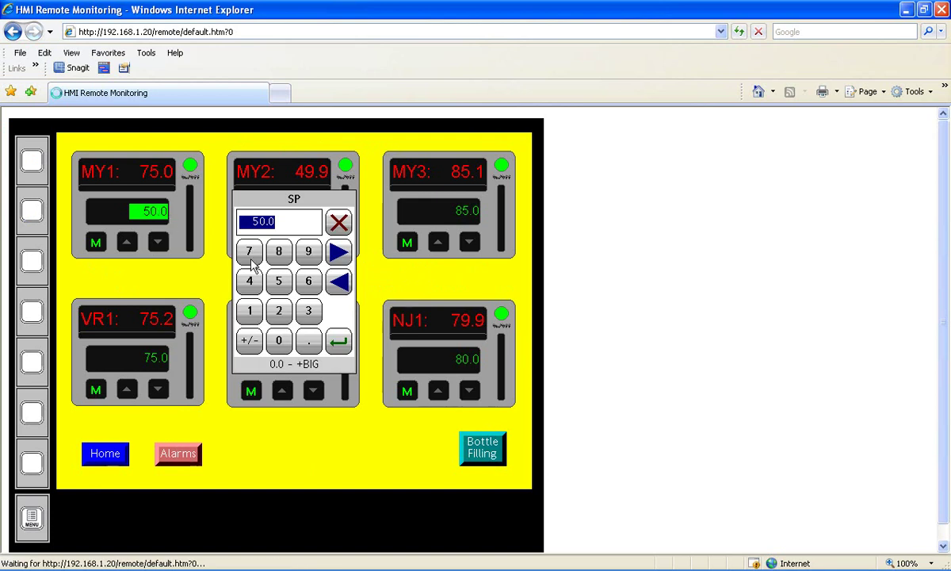
left_click(276, 251)
left_click(276, 279)
left_click(338, 343)
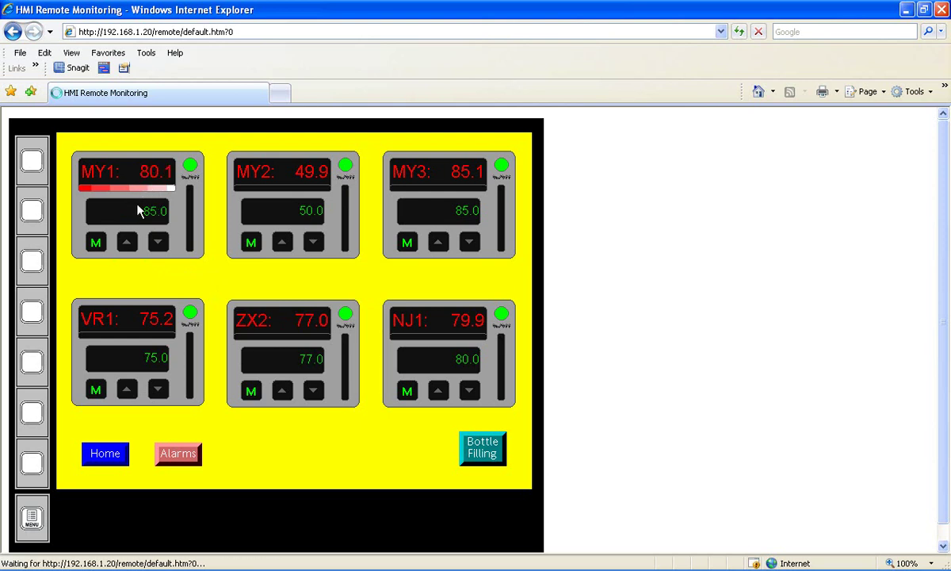
left_click(13, 32)
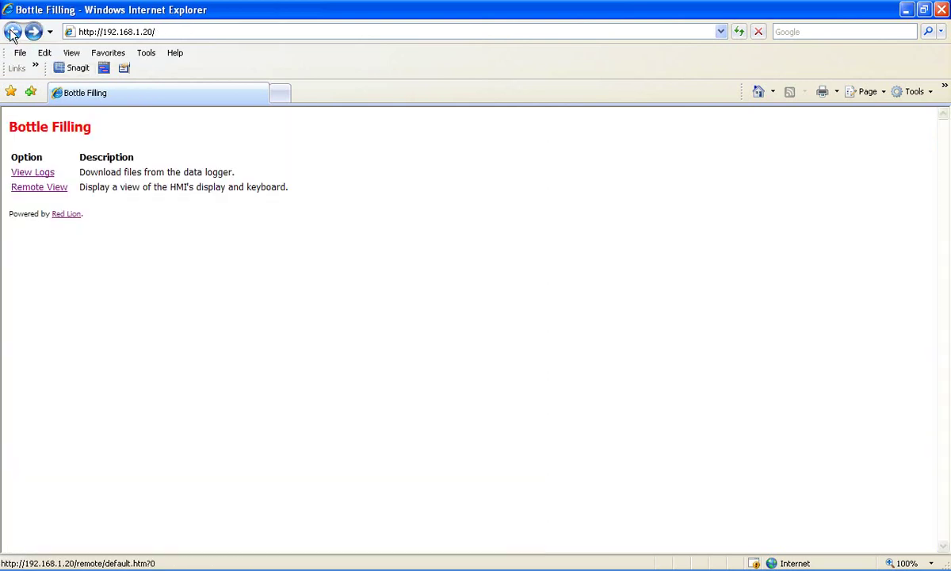
Step: Open the MY1 log file 10070816.CSV through View Logs
left_click(43, 176)
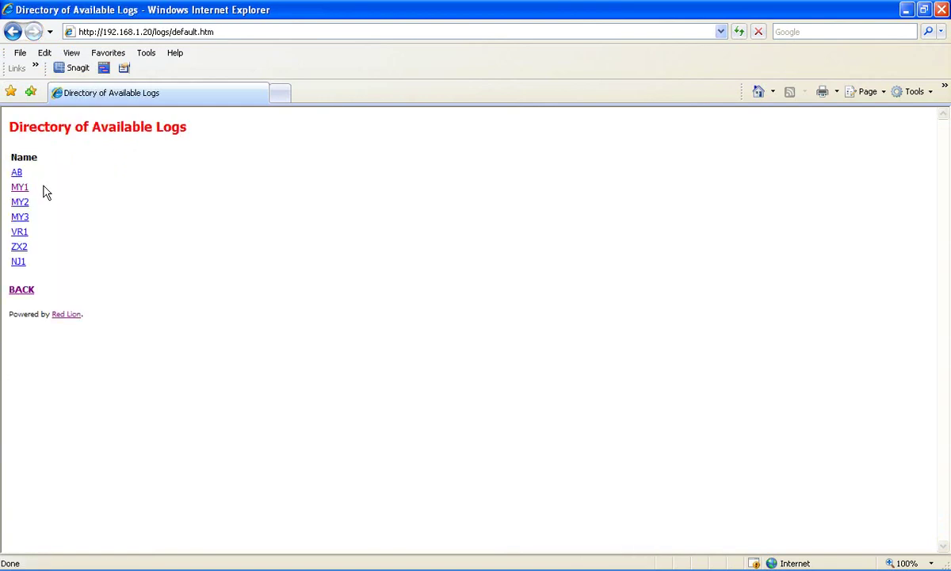
left_click(23, 188)
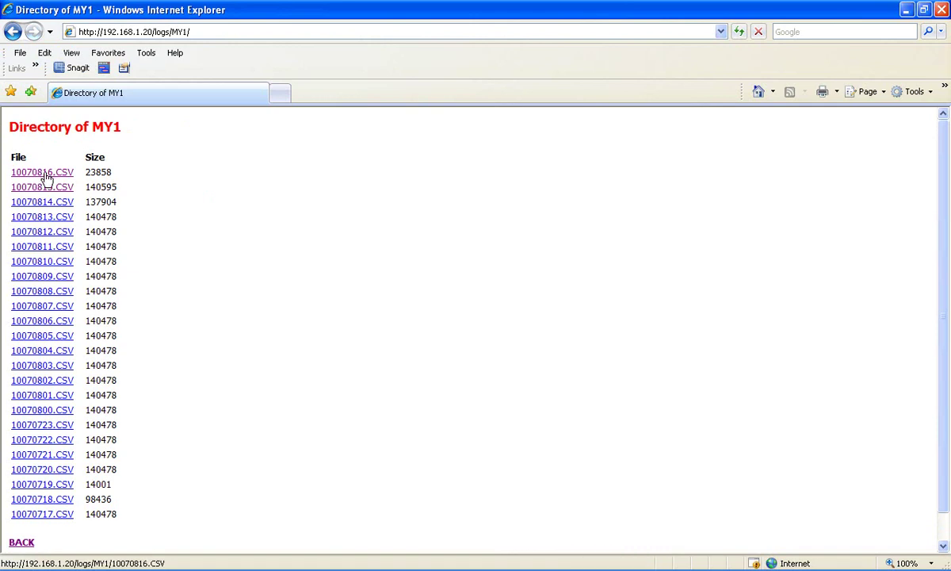
left_click(44, 172)
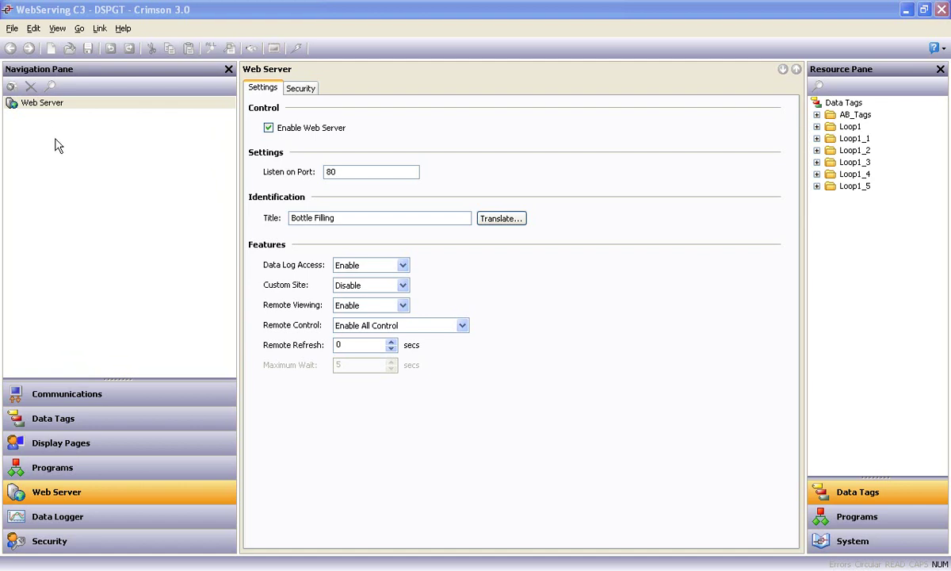
Step: Create page Web1, drag Loop1.PV and Loop1.SP into its Contents, and download to the panel
left_click(44, 106)
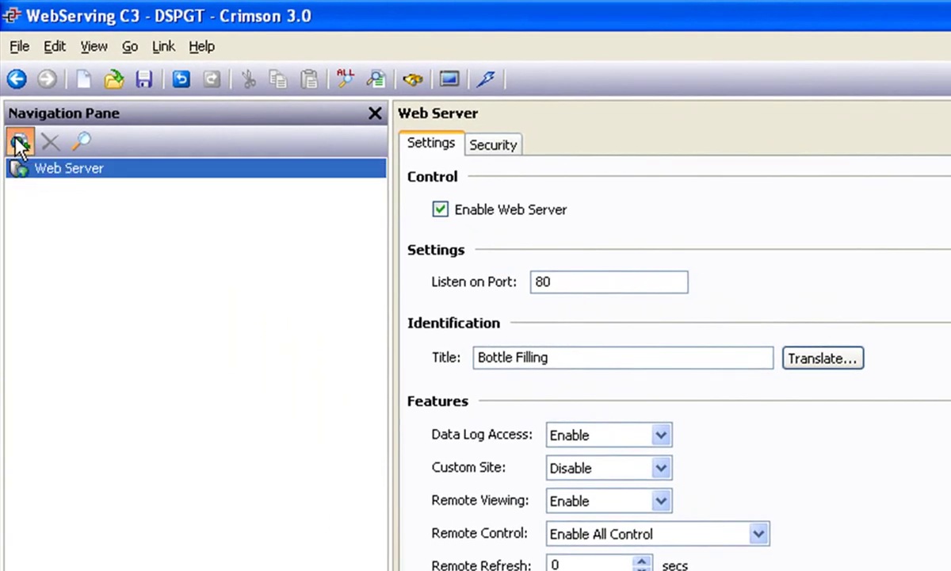
left_click(18, 144)
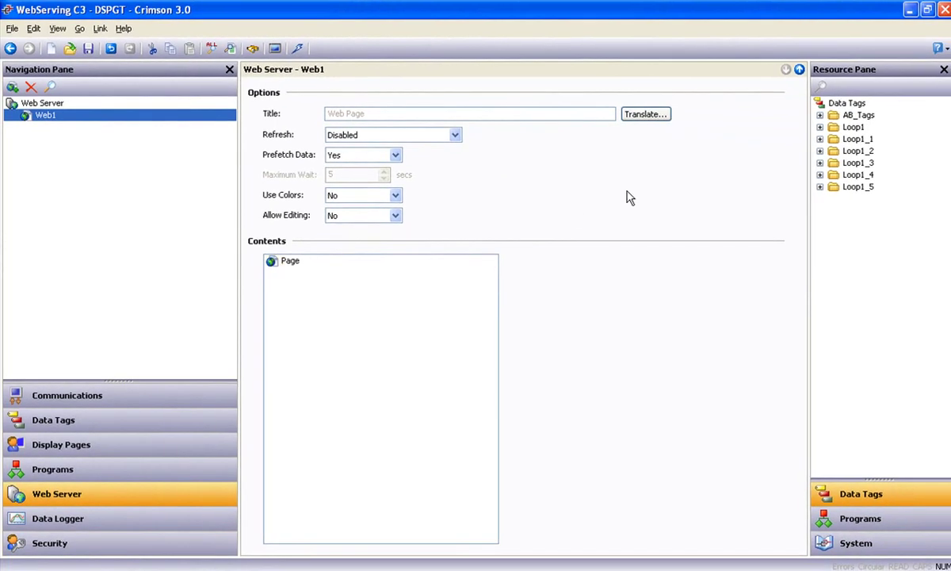
left_click(820, 128)
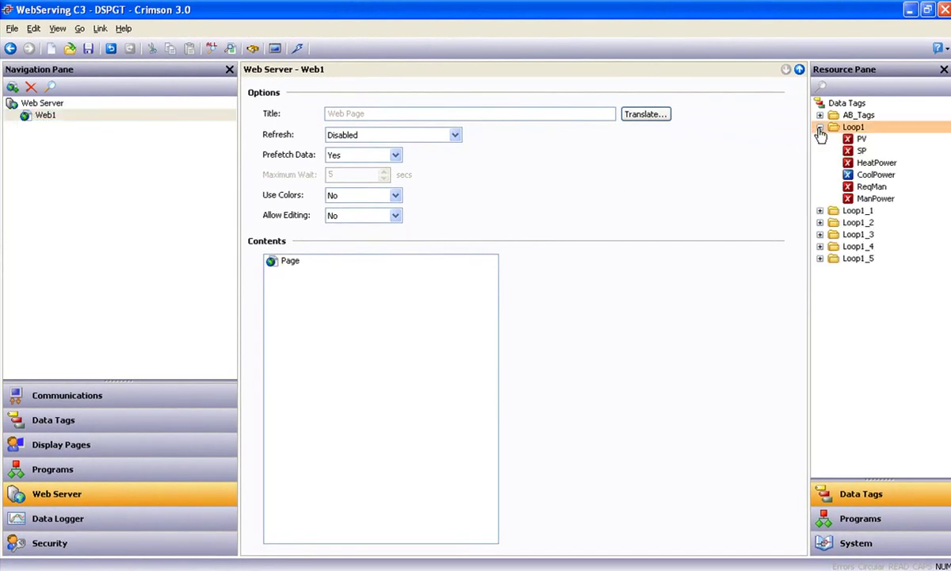
left_click(862, 139)
left_click(862, 150, "shift")
left_click_drag(862, 150, 301, 314)
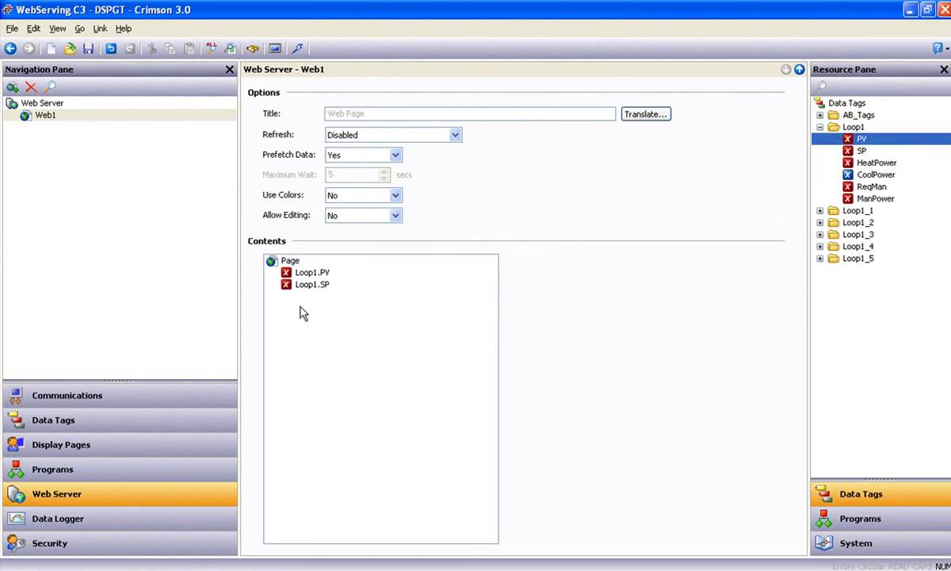
left_click(298, 49)
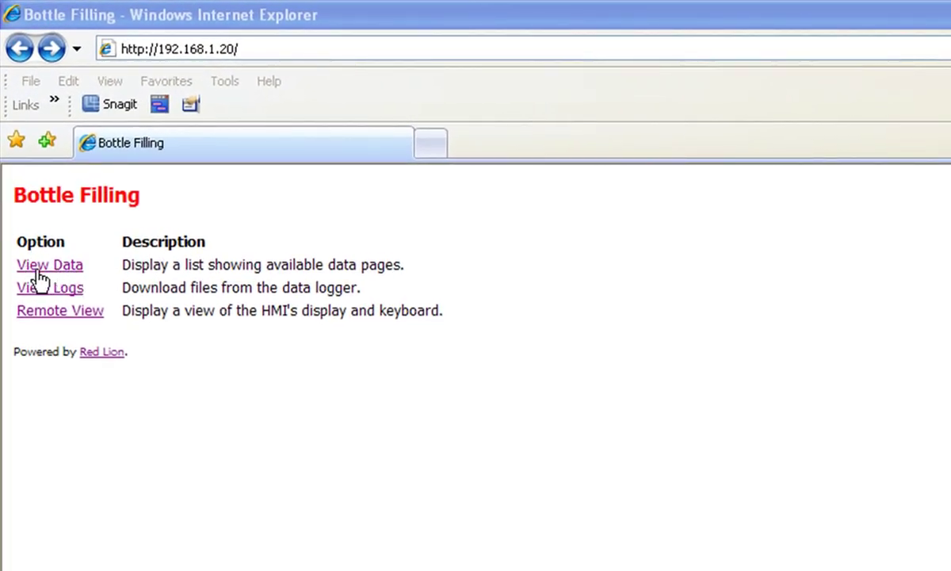
Step: Open the Web Page data page from View Data to see MY1 72.7 and SP 50.0
left_click(62, 271)
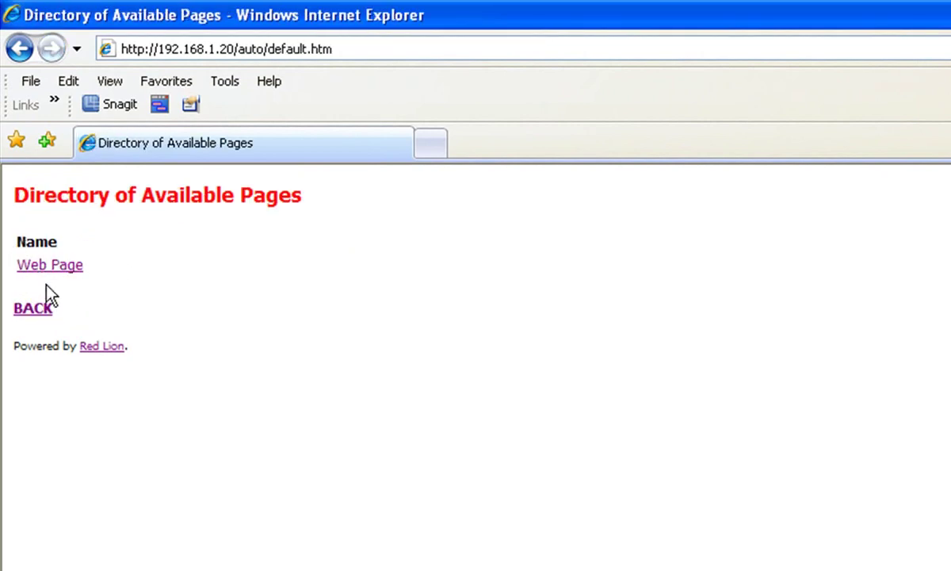
left_click(59, 277)
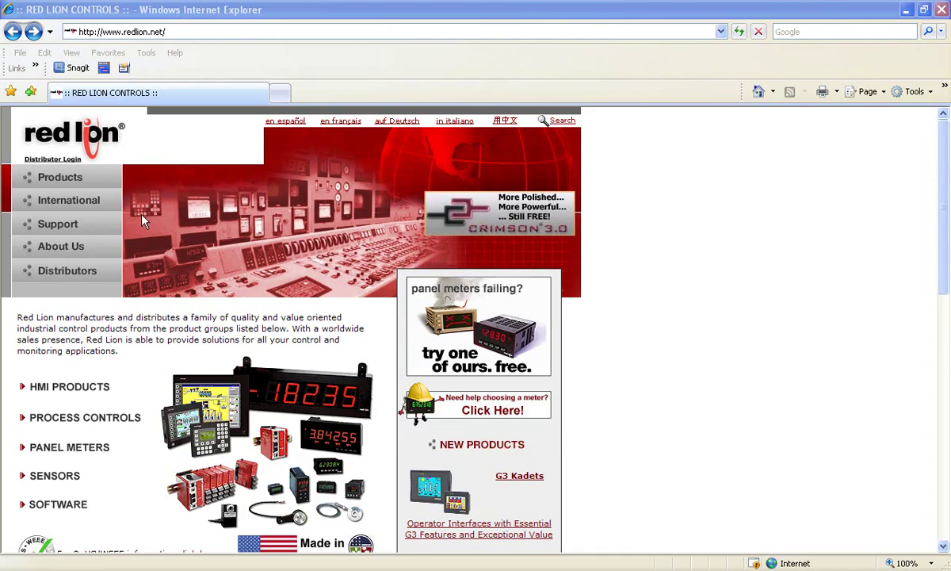
Step: Go through Support, Virtual Help Desk and Tech Notes to open the TNOI33 Web Server Custom Website note
left_click(68, 223)
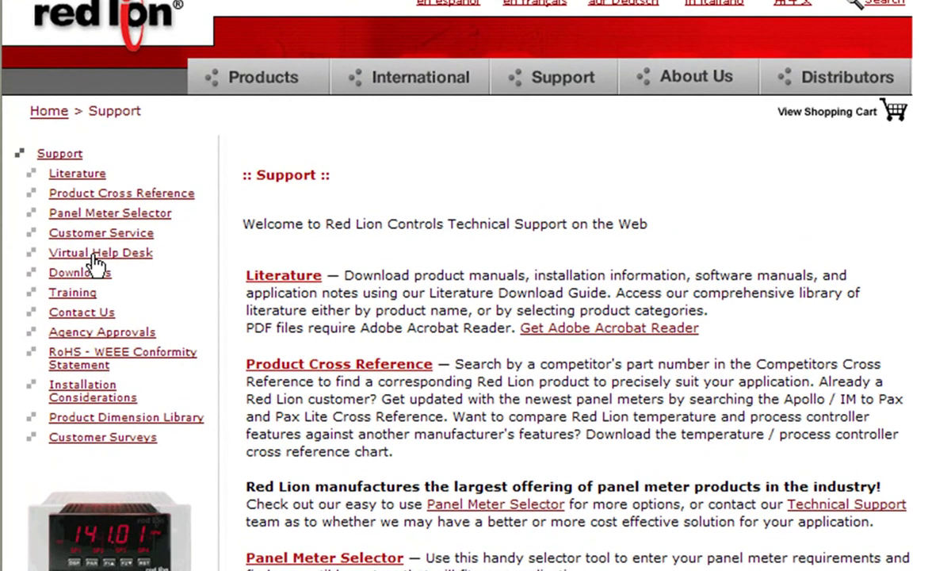
left_click(94, 255)
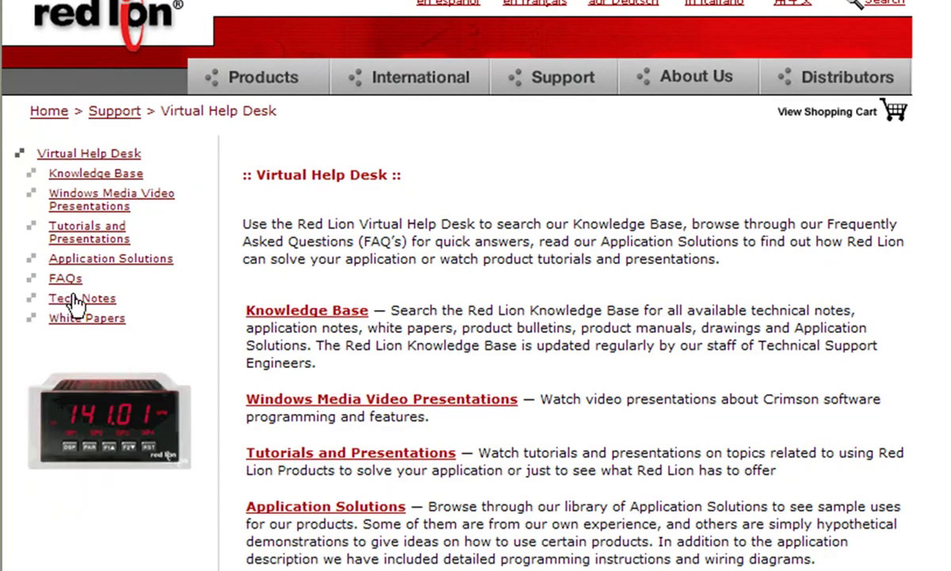
left_click(79, 298)
scroll(610, 245, "down", 5)
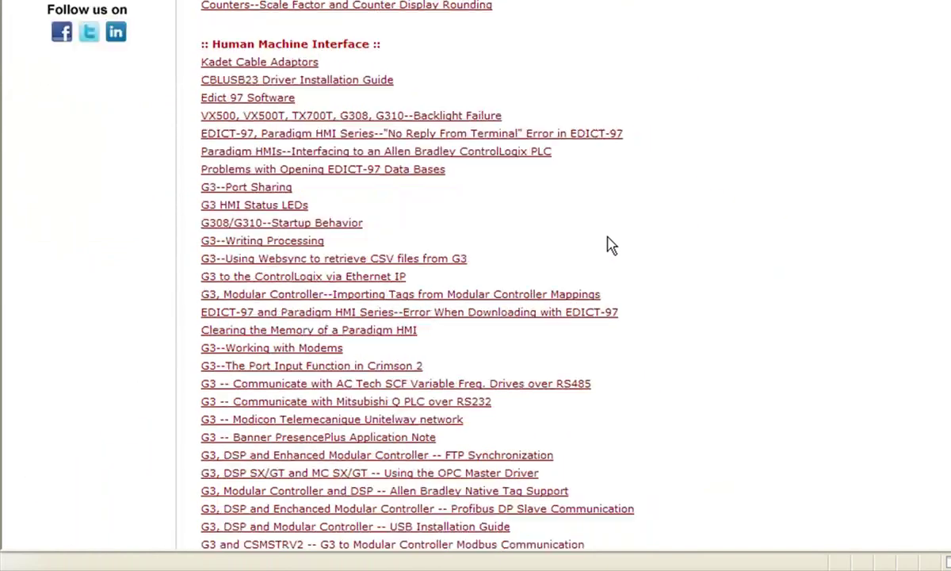
scroll(610, 246, "down", 3)
scroll(618, 242, "down", 2)
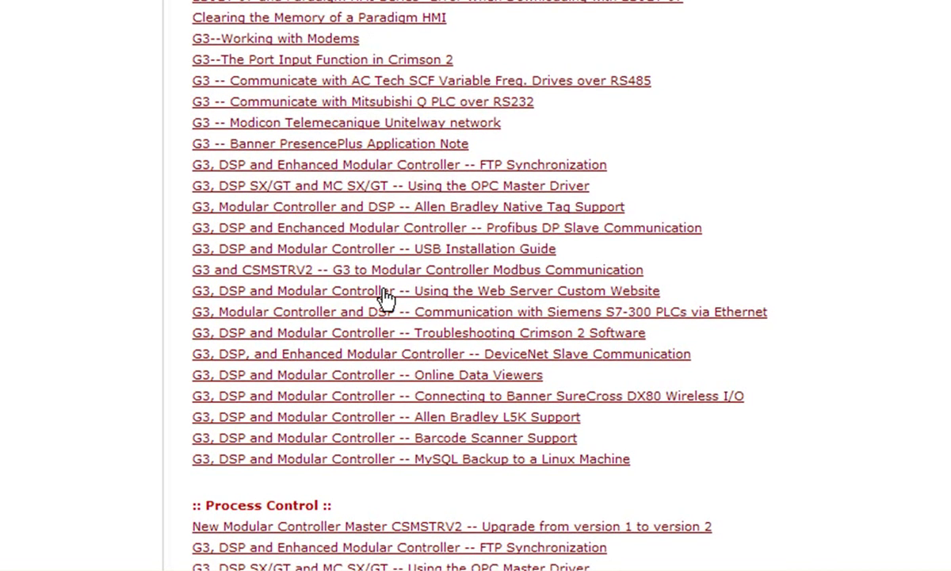
left_click(385, 292)
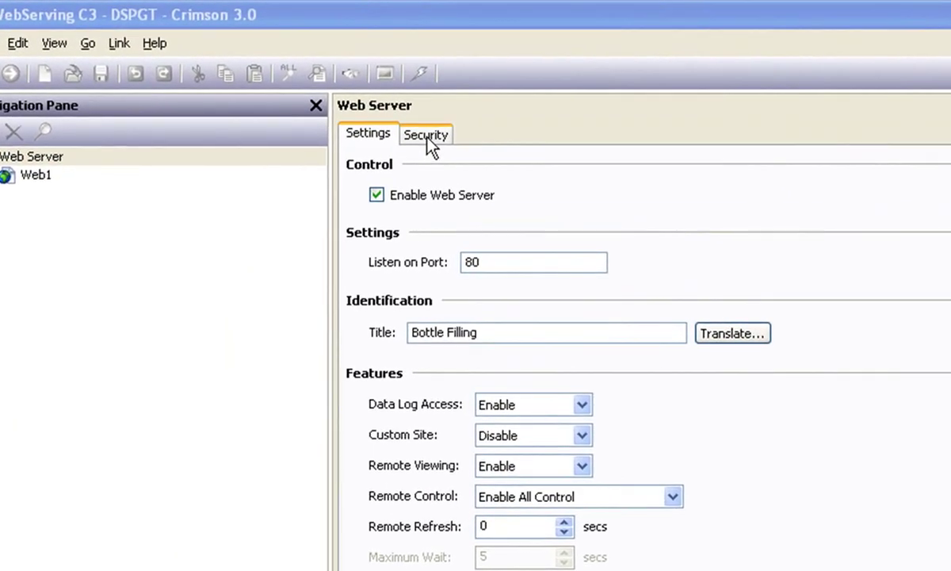
Step: Set web server Server Access to Restrict Control and Edits, then bring up project Security
left_click(429, 144)
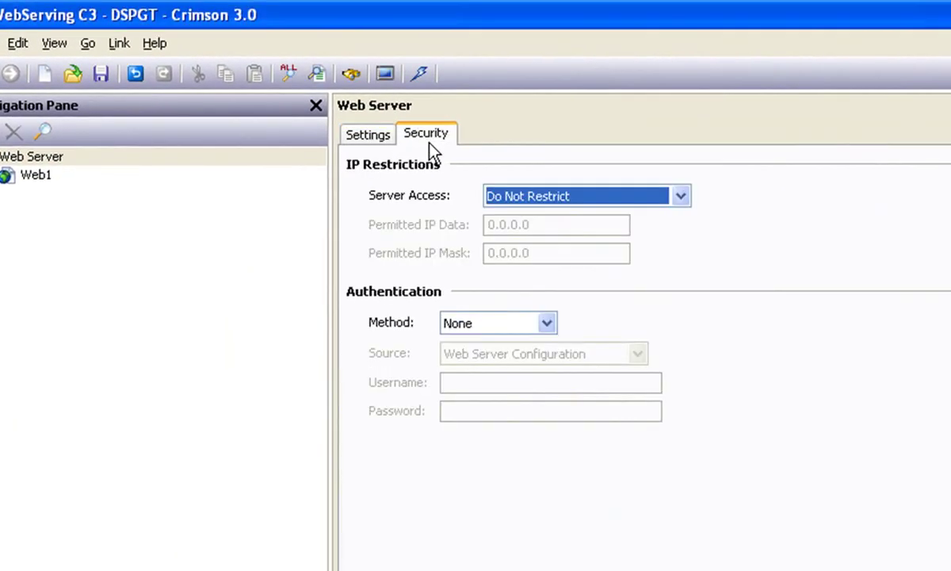
left_click(679, 195)
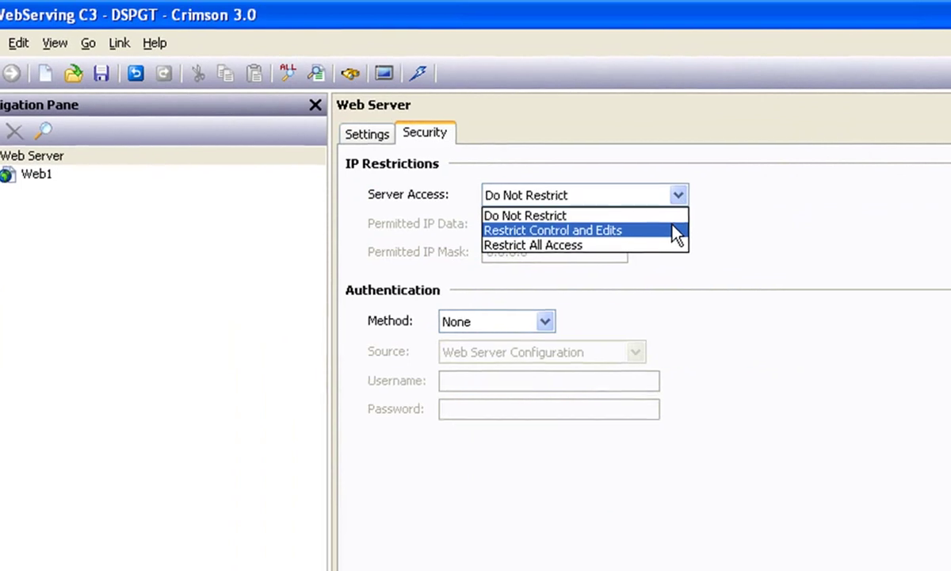
left_click(670, 232)
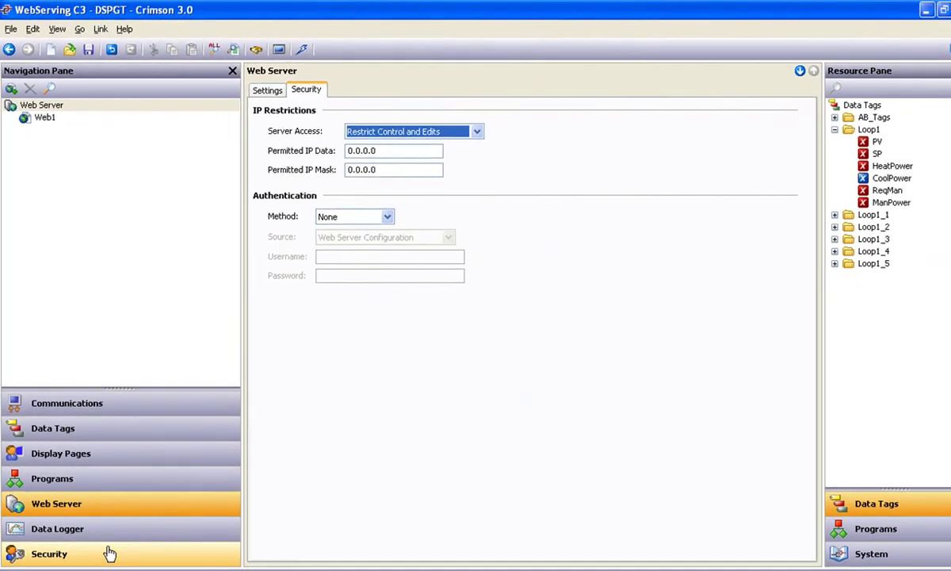
left_click(109, 554)
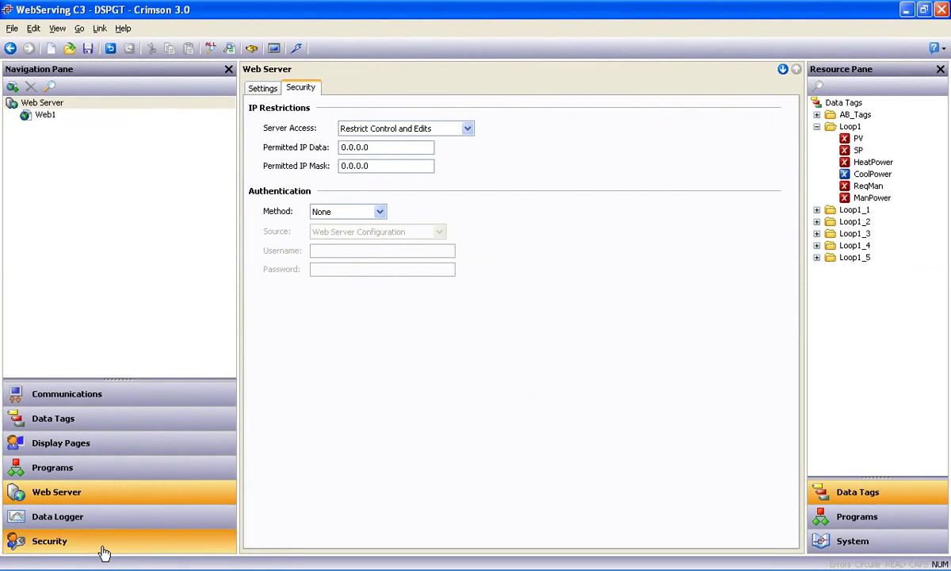